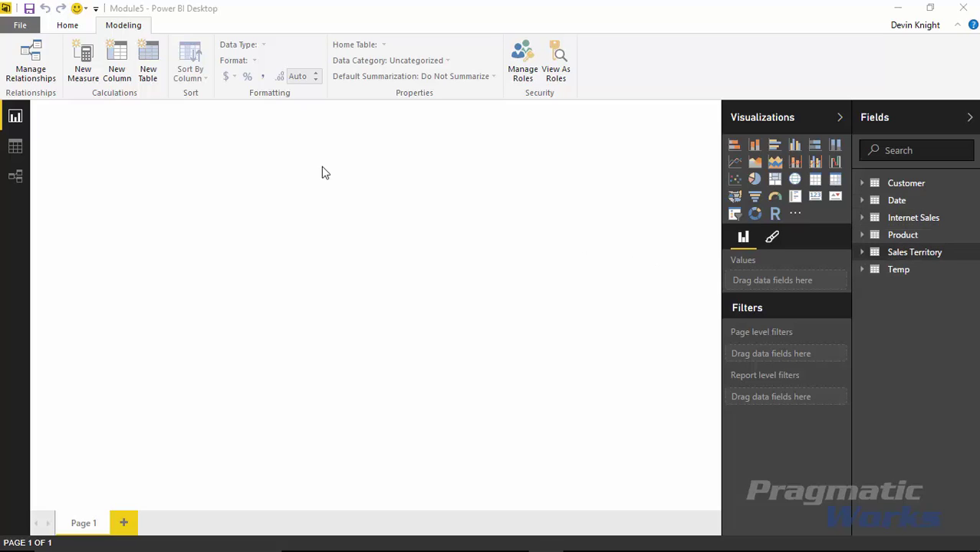
# Review the model relationships and Customer table data, then bring up Manage Roles.
pyautogui.click(68, 25)
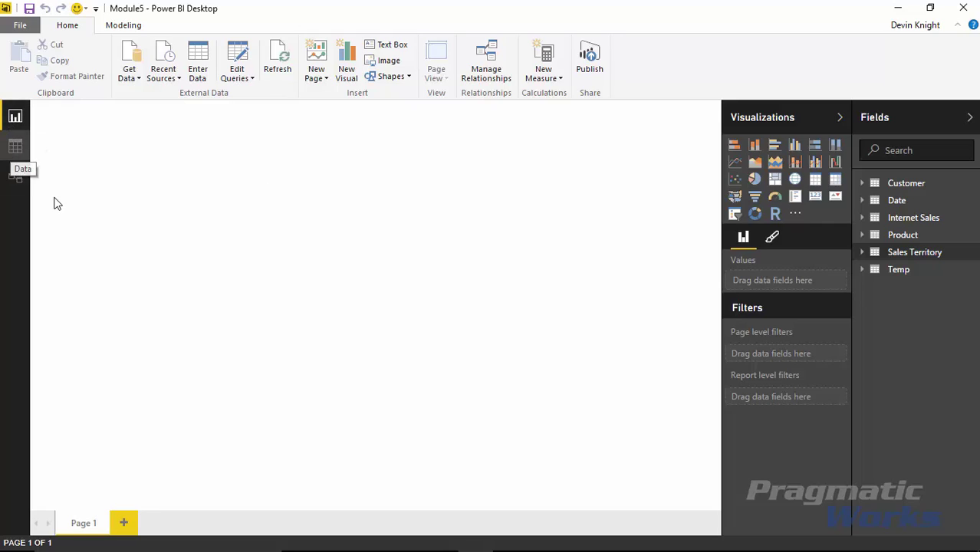
pyautogui.click(15, 177)
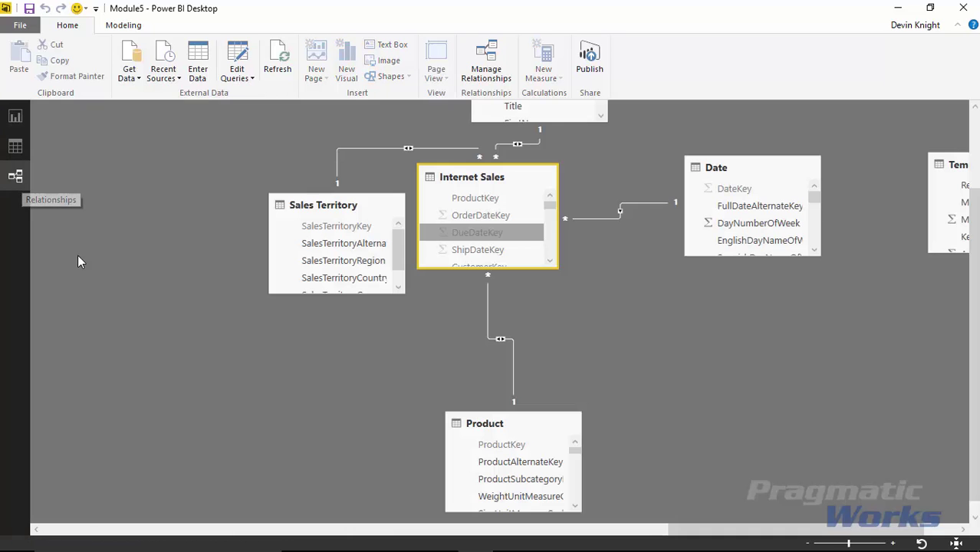
pyautogui.click(16, 146)
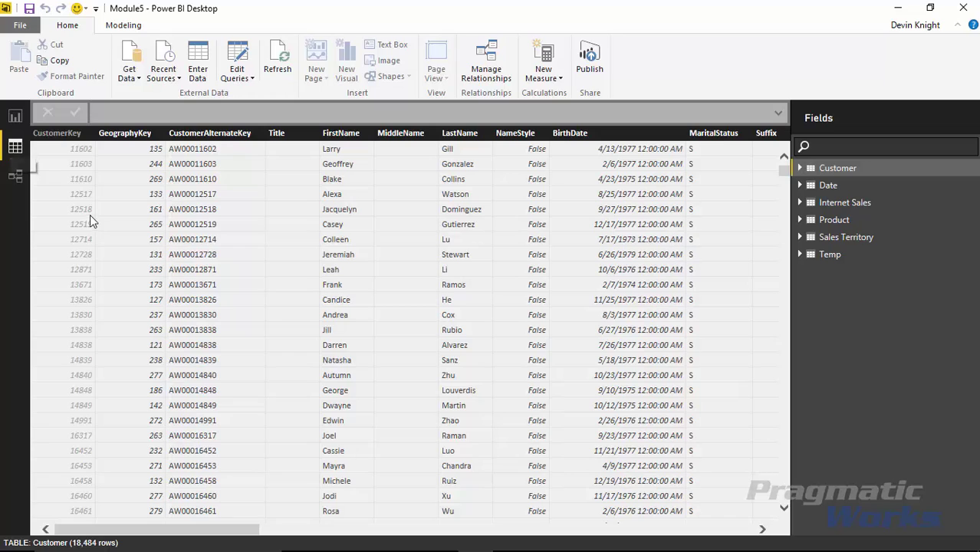
pyautogui.click(15, 116)
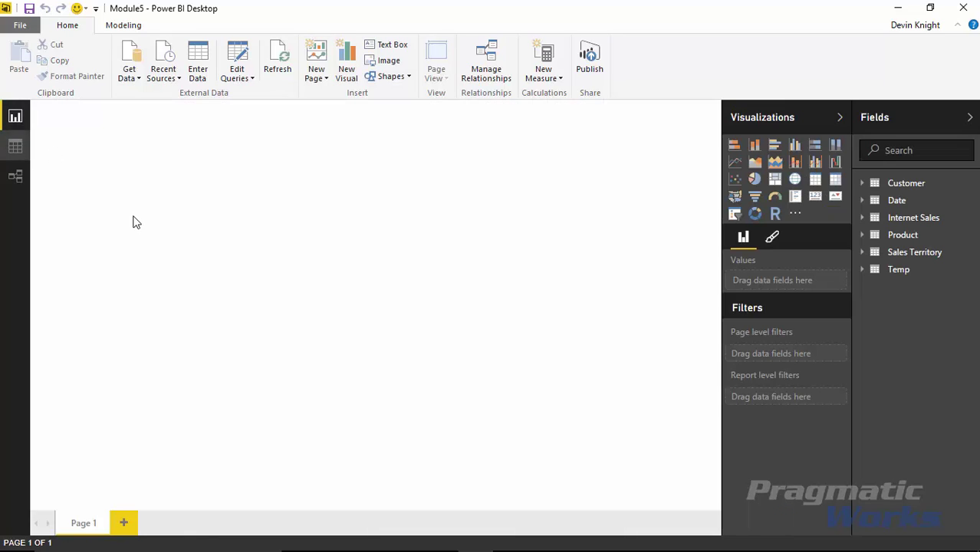
pyautogui.click(126, 31)
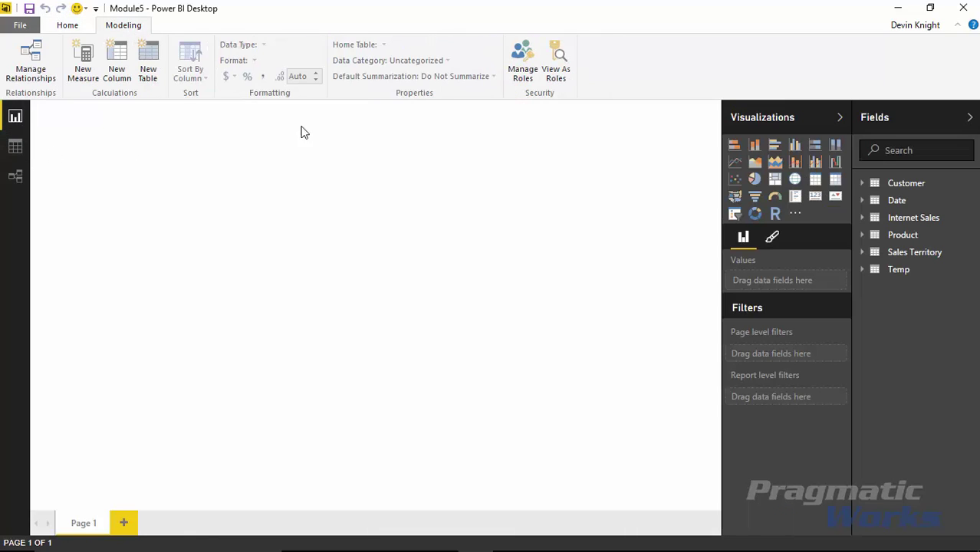
pyautogui.click(20, 182)
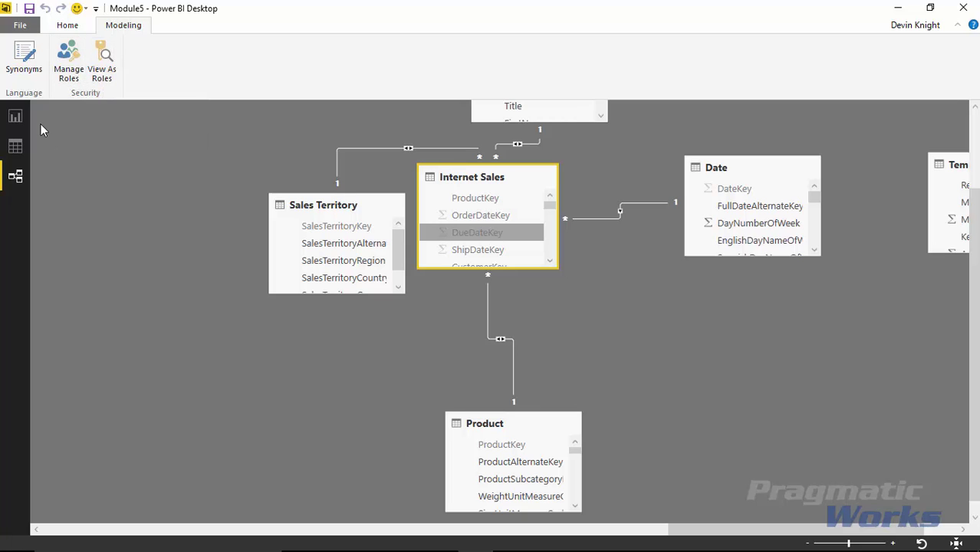
pyautogui.click(15, 117)
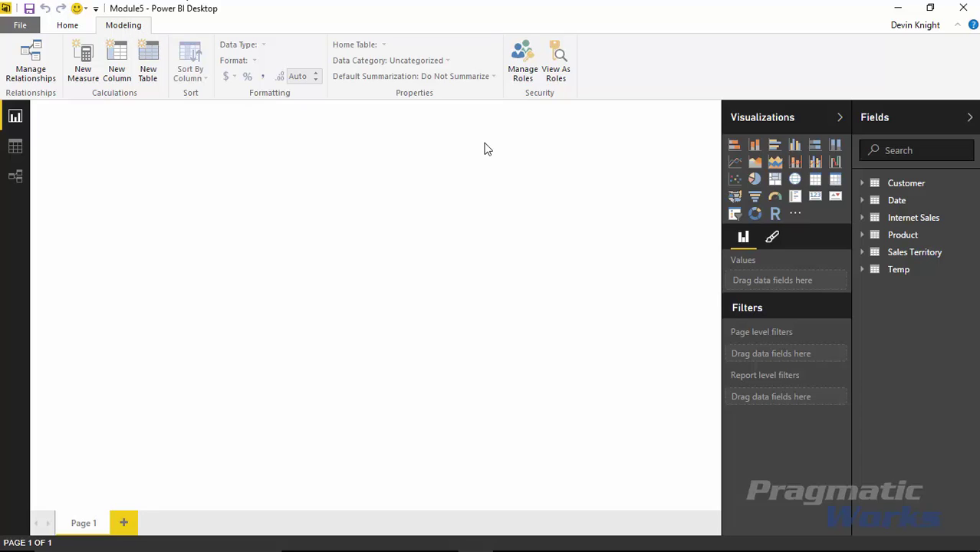
pyautogui.click(523, 59)
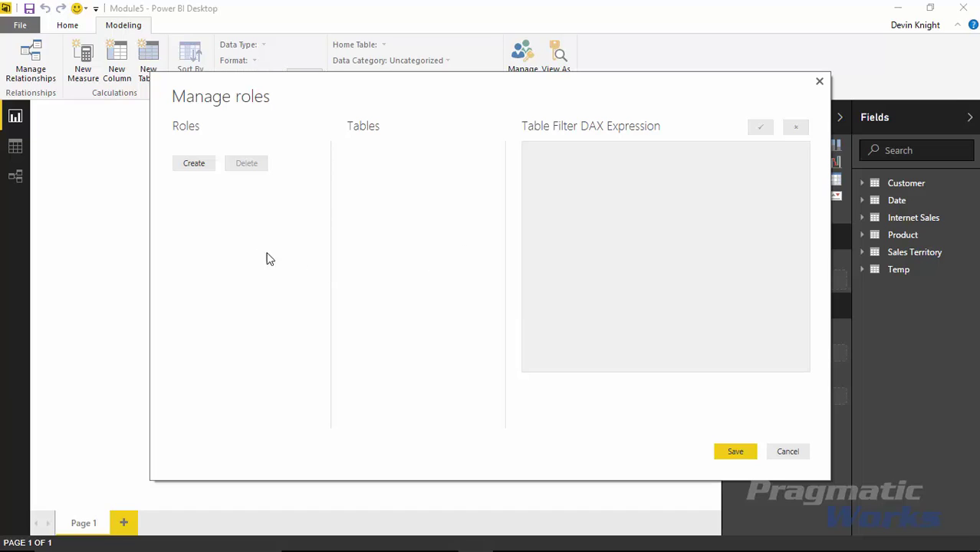
# Create a new role named 'US Sales Team', leaving Sales Territory unfiltered for now.
pyautogui.click(194, 164)
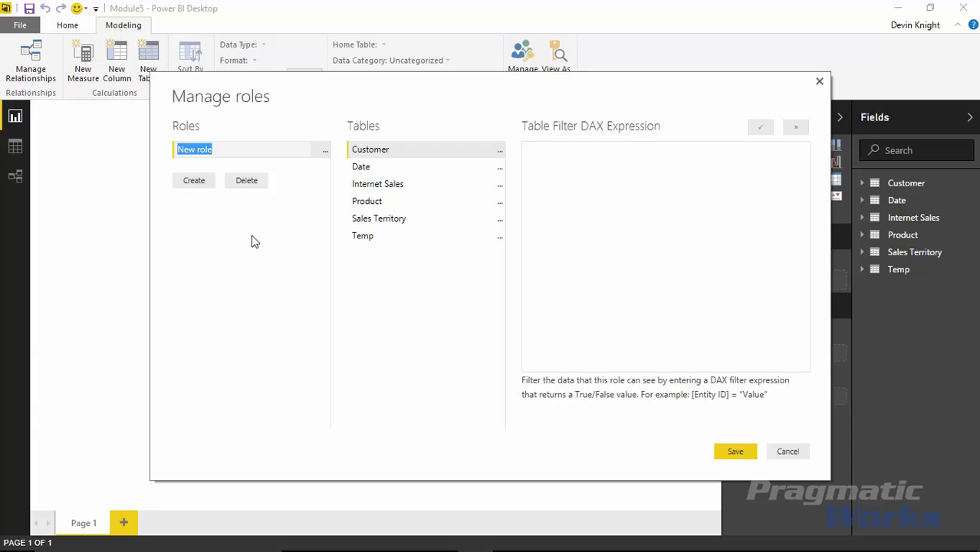
pyautogui.write('US Sales Team')
pyautogui.press('Return')
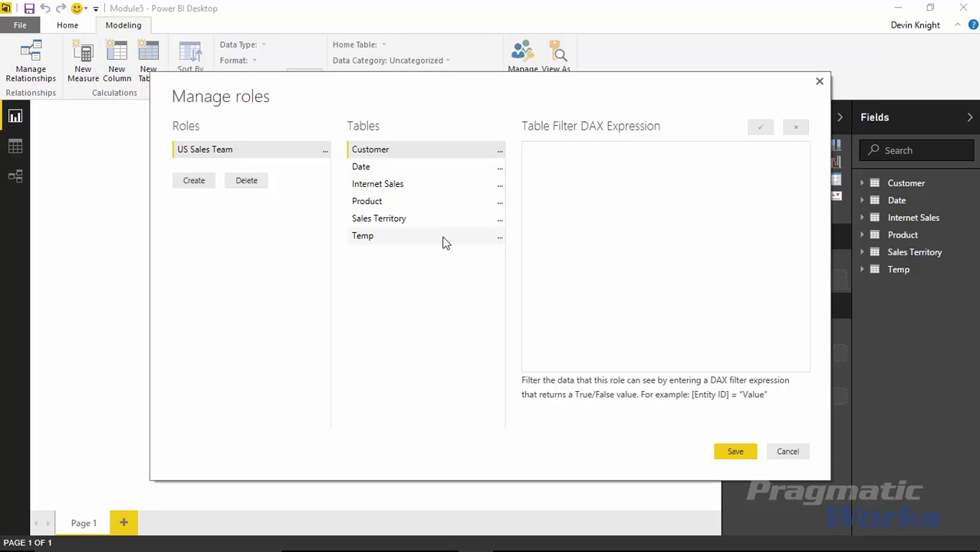
pyautogui.click(499, 222)
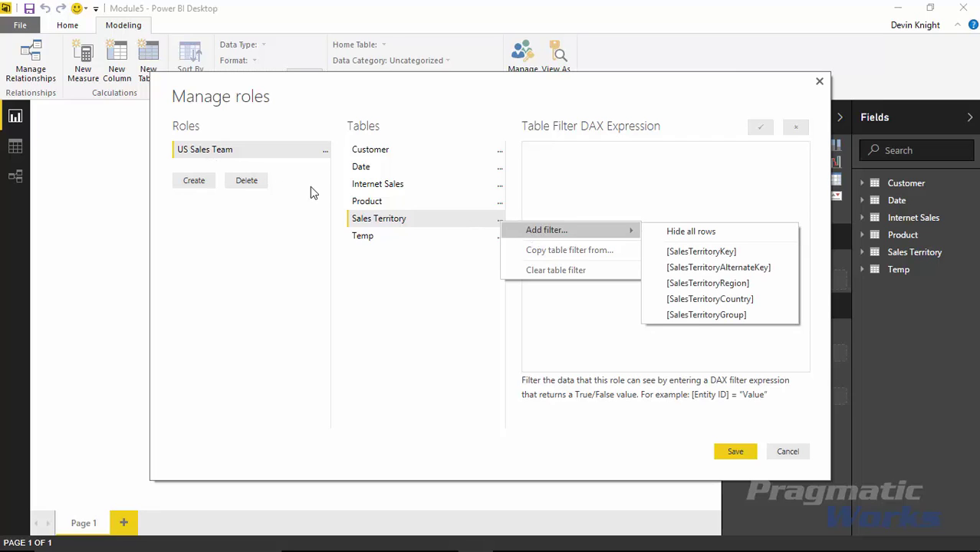
pyautogui.click(353, 297)
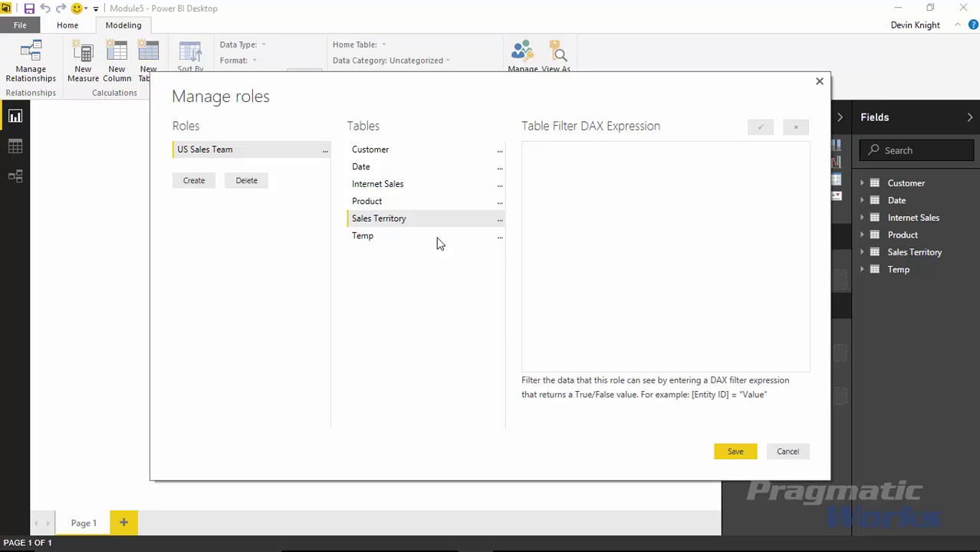
# Filter Sales Territory with [SalesTerritoryCountry] = "United States" for the US Sales Team role.
pyautogui.click(500, 220)
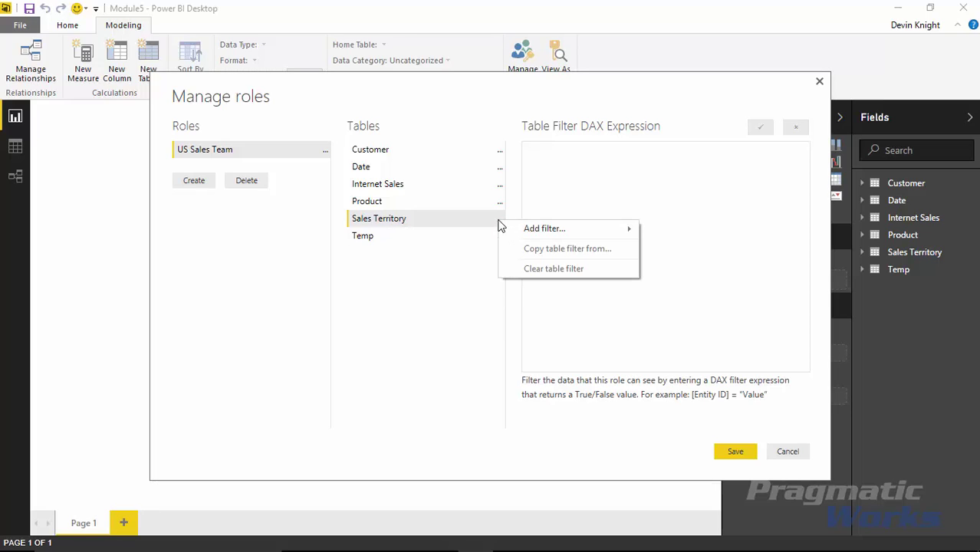
pyautogui.moveTo(545, 232)
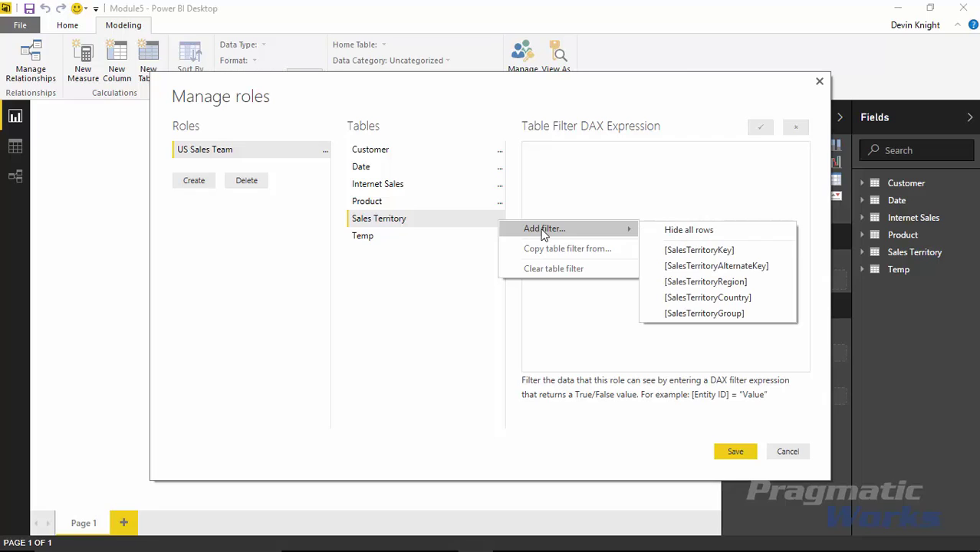
pyautogui.click(710, 299)
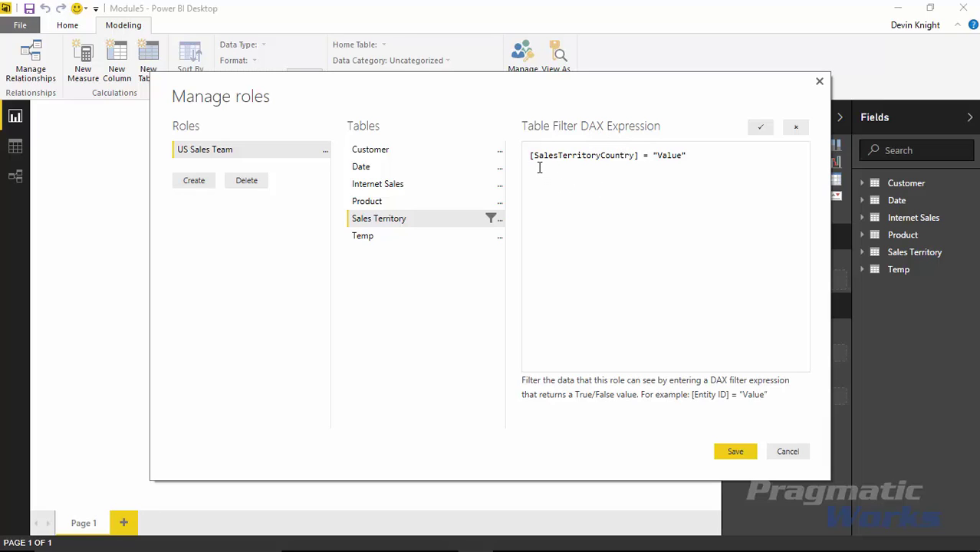
pyautogui.doubleClick(666, 156)
pyautogui.write('United States')
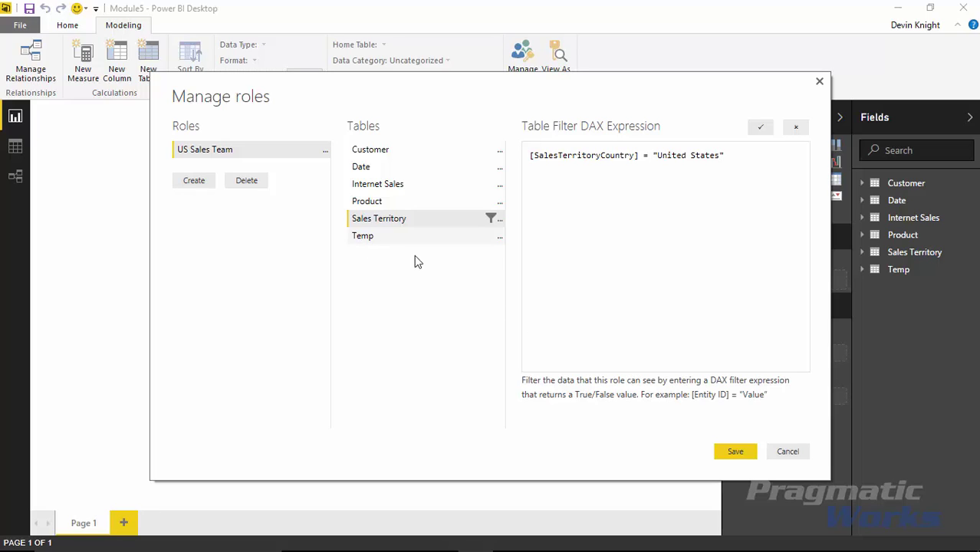
# Add a Hide all rows filter on the Temp table, then recheck the Sales Territory filter.
pyautogui.click(499, 239)
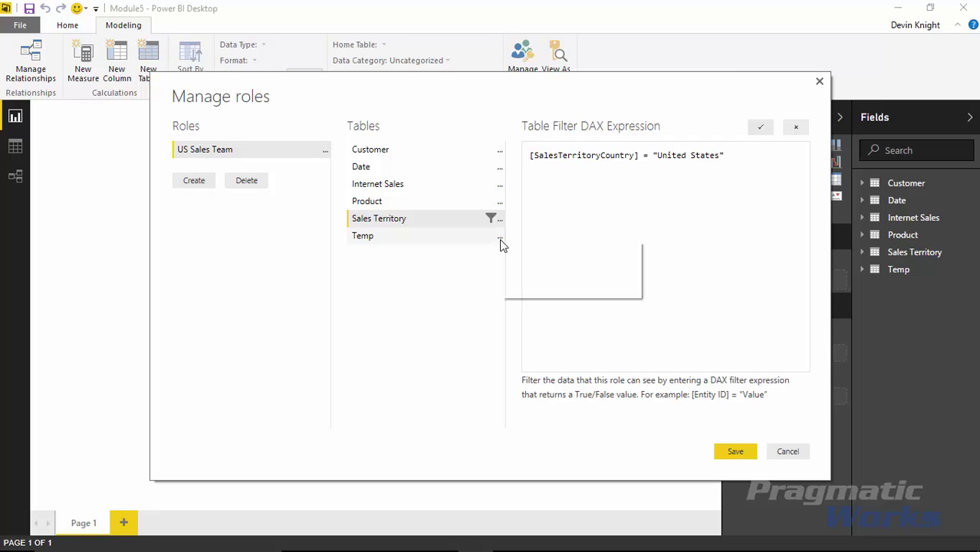
pyautogui.moveTo(531, 257)
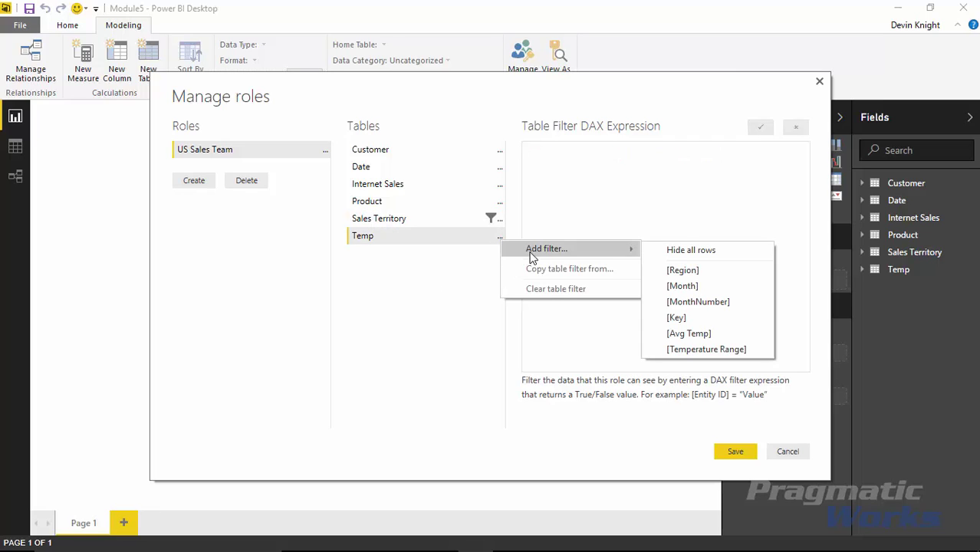
pyautogui.click(716, 260)
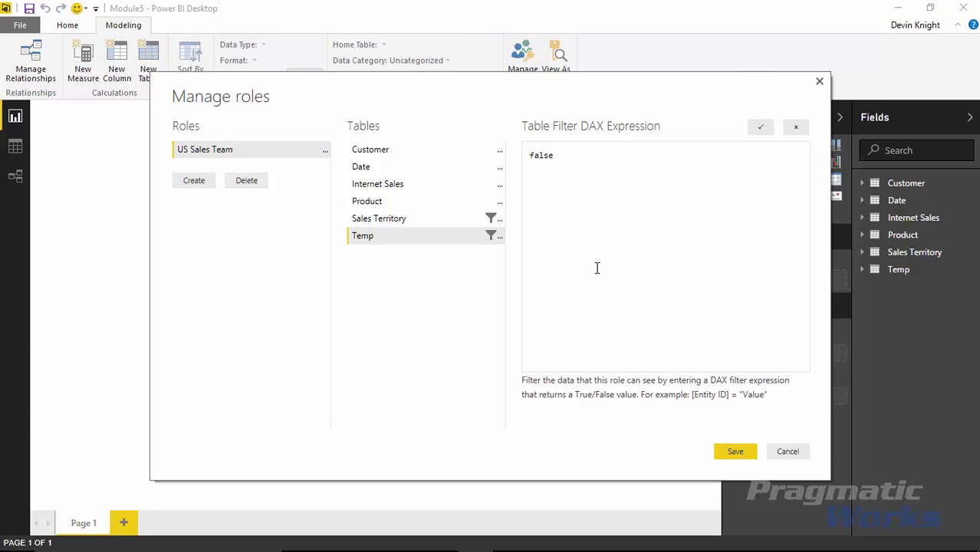
pyautogui.click(499, 236)
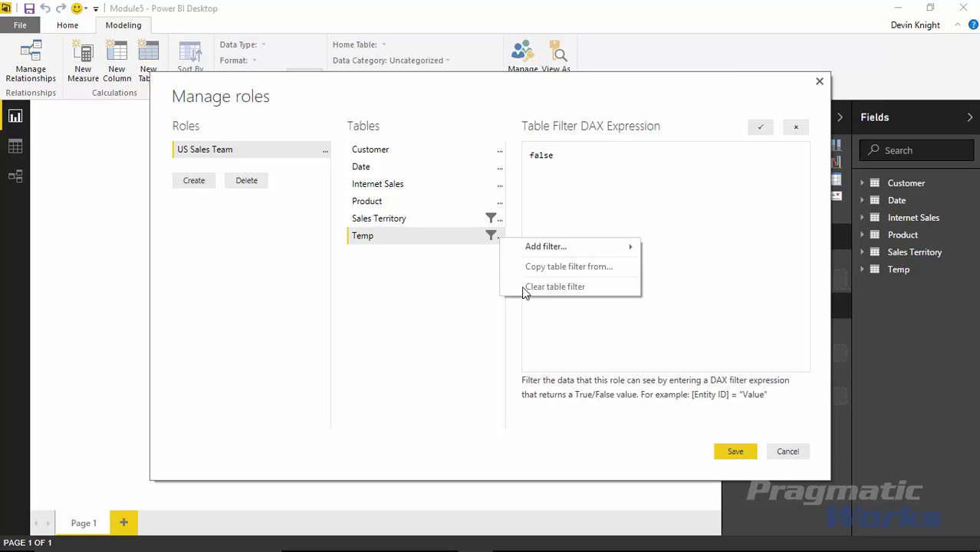
pyautogui.click(499, 219)
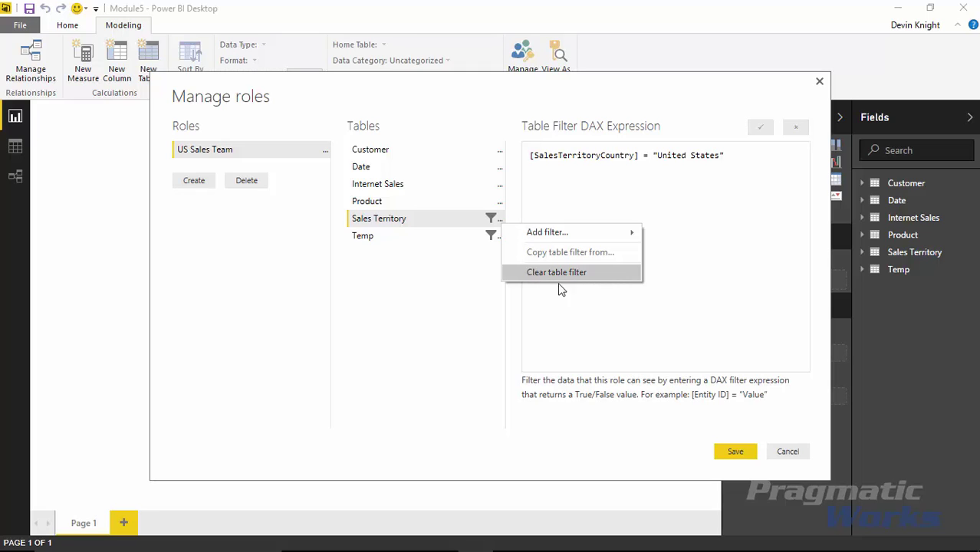
pyautogui.click(420, 309)
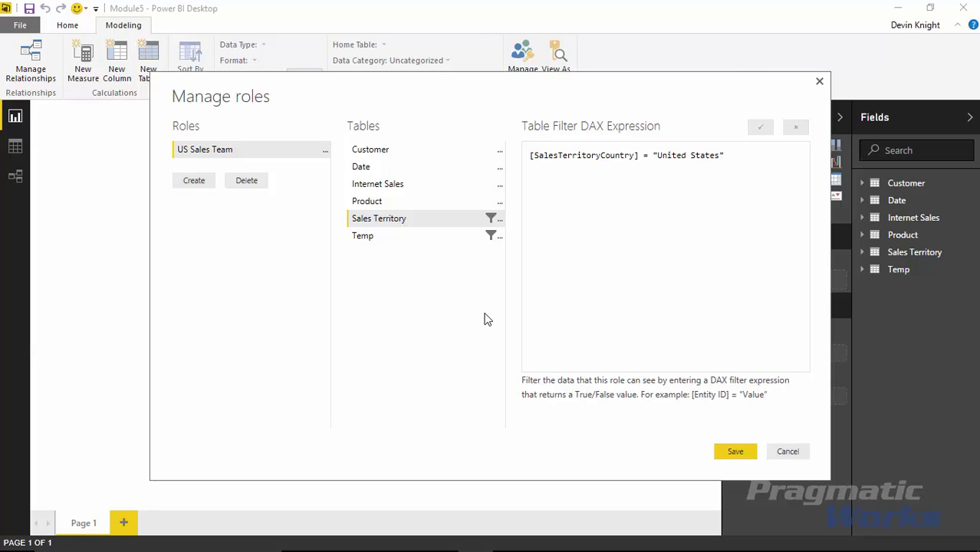
# Save the role, then add an enlarged table of SalesTerritoryCountry and SalesTerritoryRegion to the page.
pyautogui.click(737, 457)
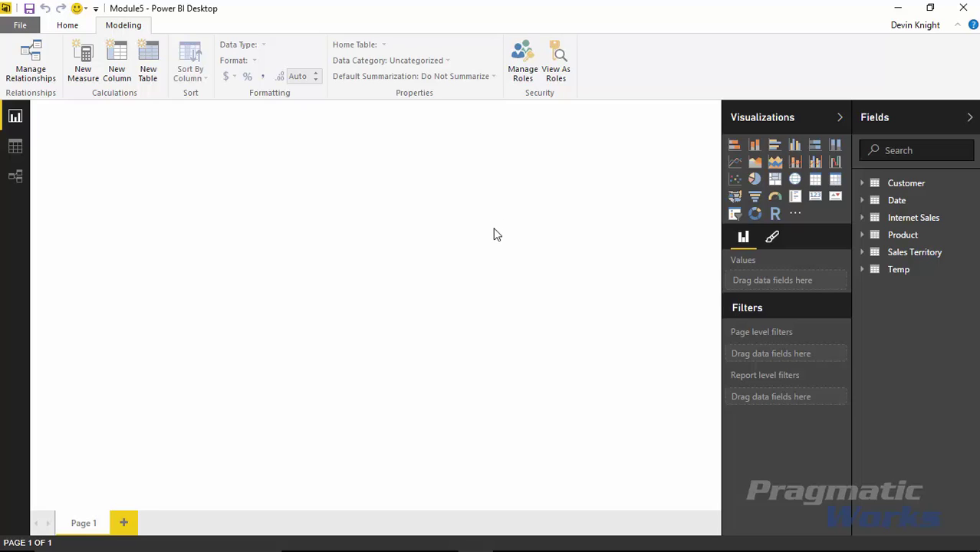
pyautogui.click(865, 253)
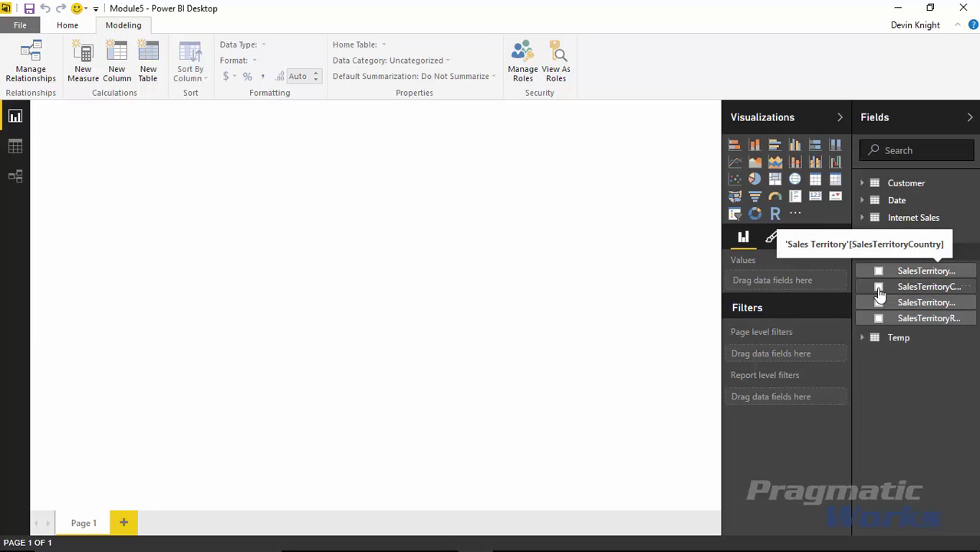
pyautogui.click(878, 288)
pyautogui.click(879, 319)
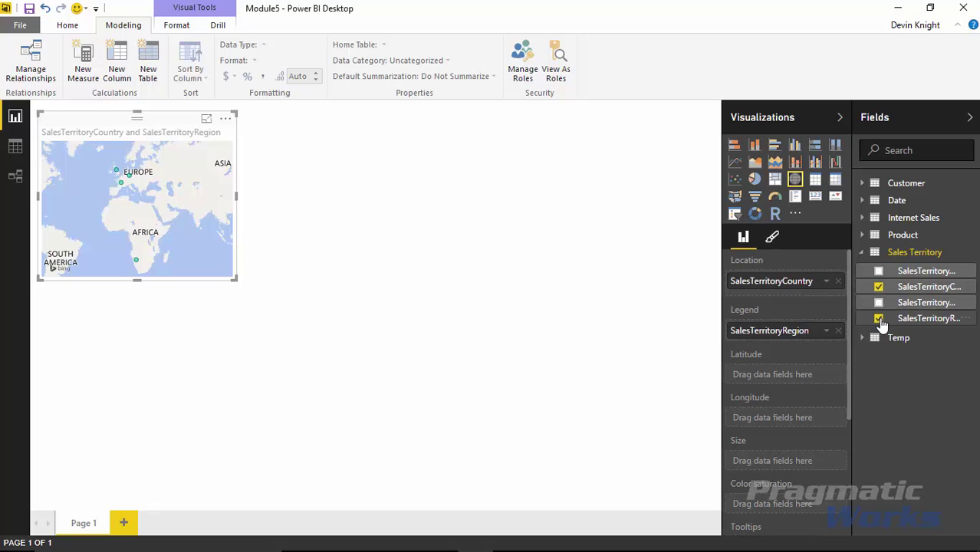
pyautogui.click(814, 179)
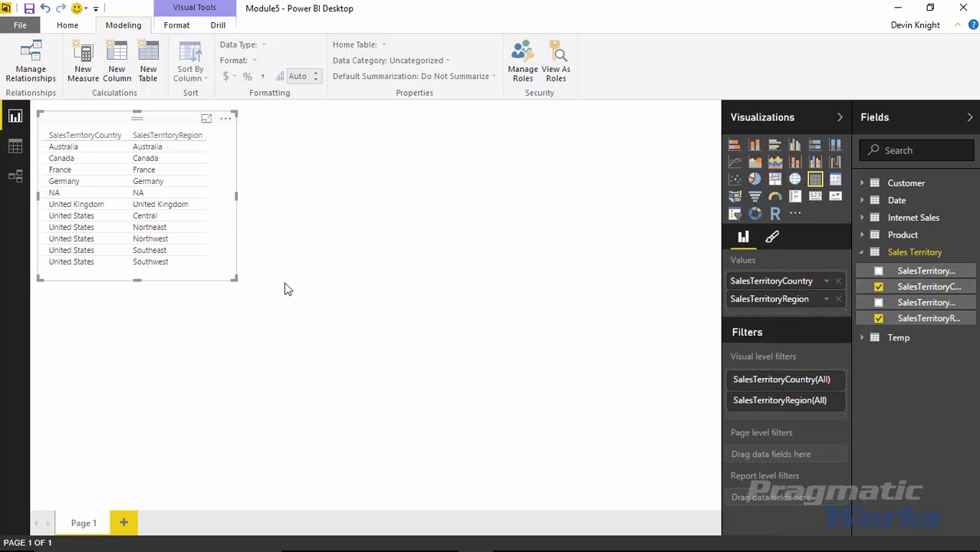
pyautogui.moveTo(236, 279); pyautogui.dragTo(537, 431)
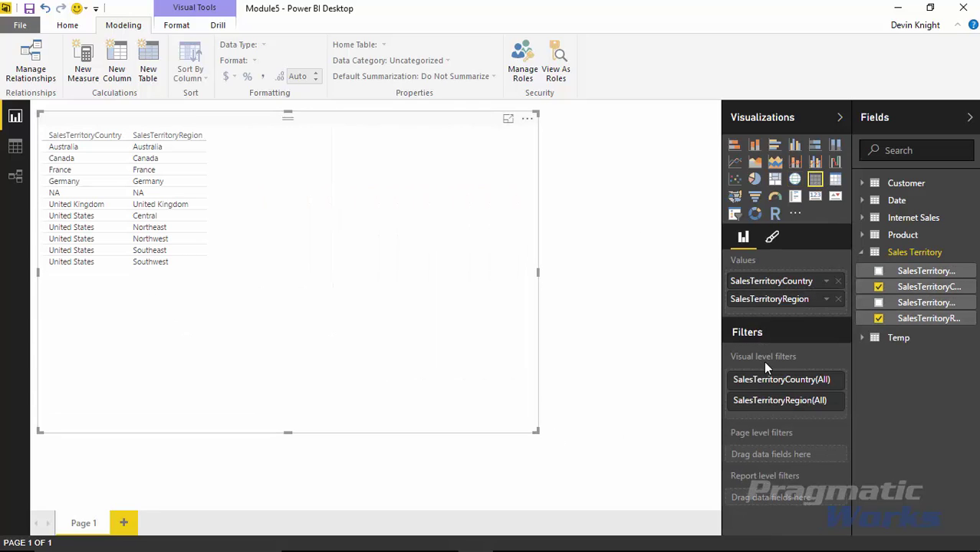
pyautogui.click(864, 253)
pyautogui.click(862, 217)
# Add SalesAmount to the territory table and format it as $ English (United States) currency.
pyautogui.click(935, 395)
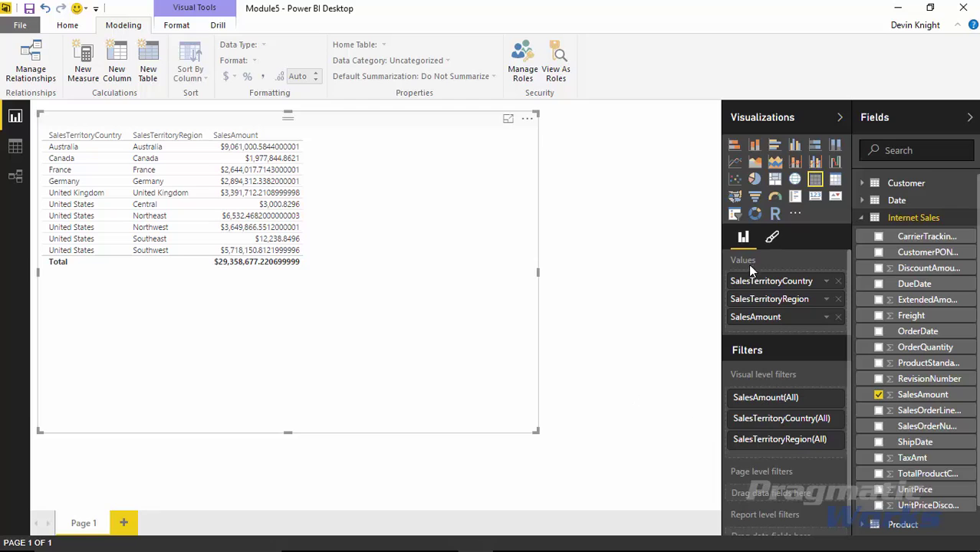
pyautogui.click(920, 394)
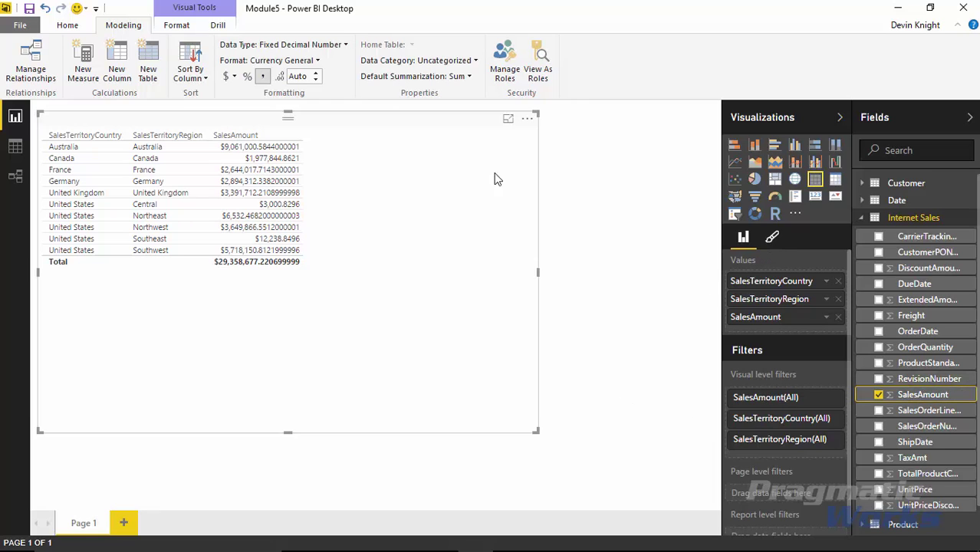
pyautogui.click(315, 61)
pyautogui.moveTo(314, 93)
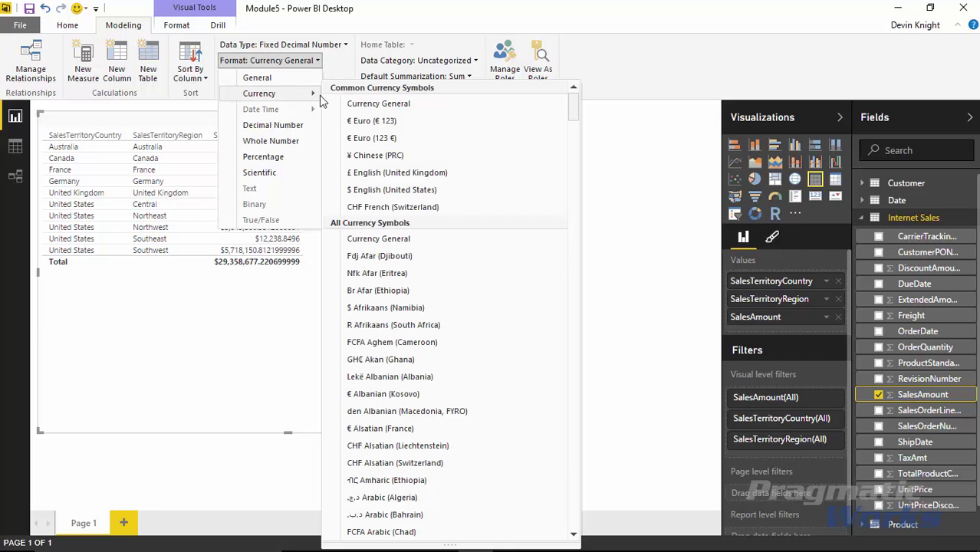
pyautogui.click(421, 190)
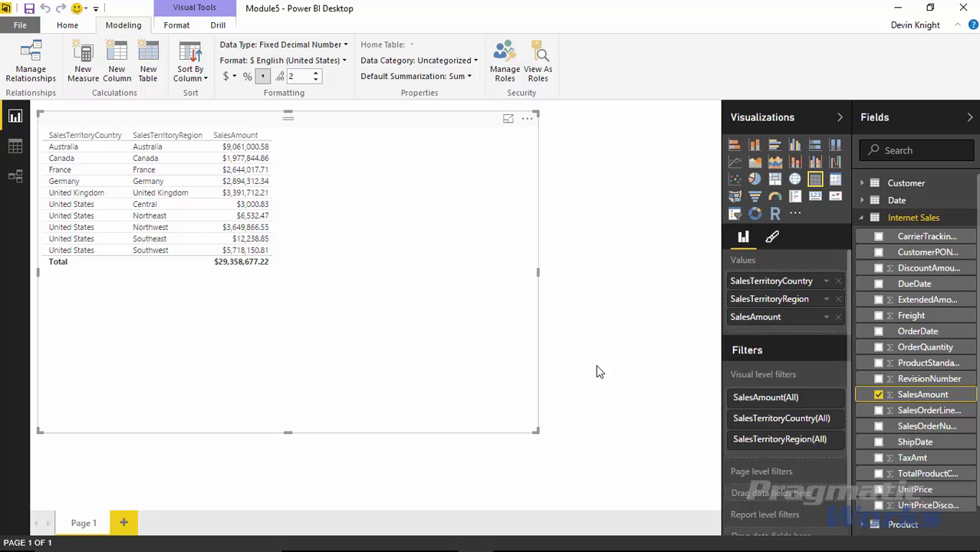
# Raise the territory table's General text size so values show as $29,358,677.22 total.
pyautogui.click(773, 238)
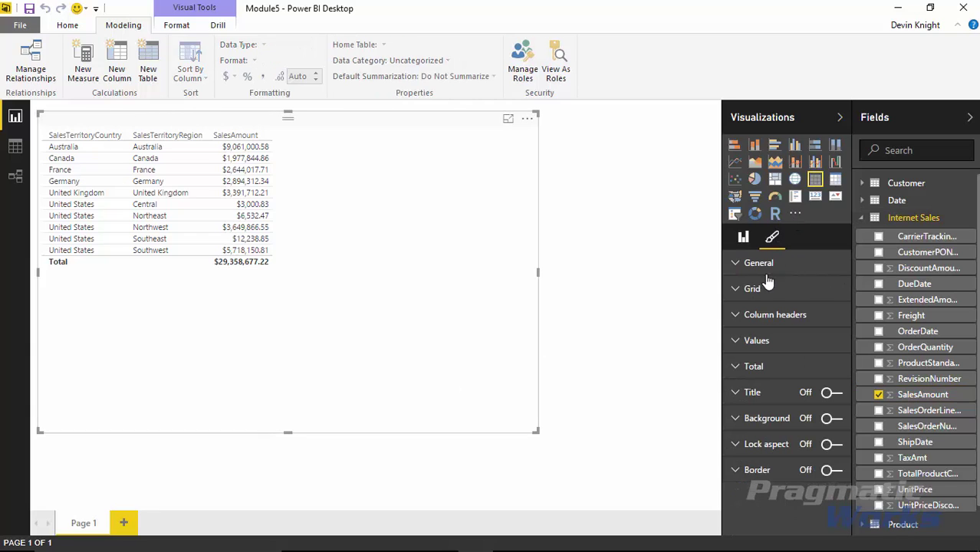
pyautogui.click(738, 264)
pyautogui.moveTo(800, 314); pyautogui.dragTo(805, 312)
pyautogui.click(743, 237)
pyautogui.click(605, 313)
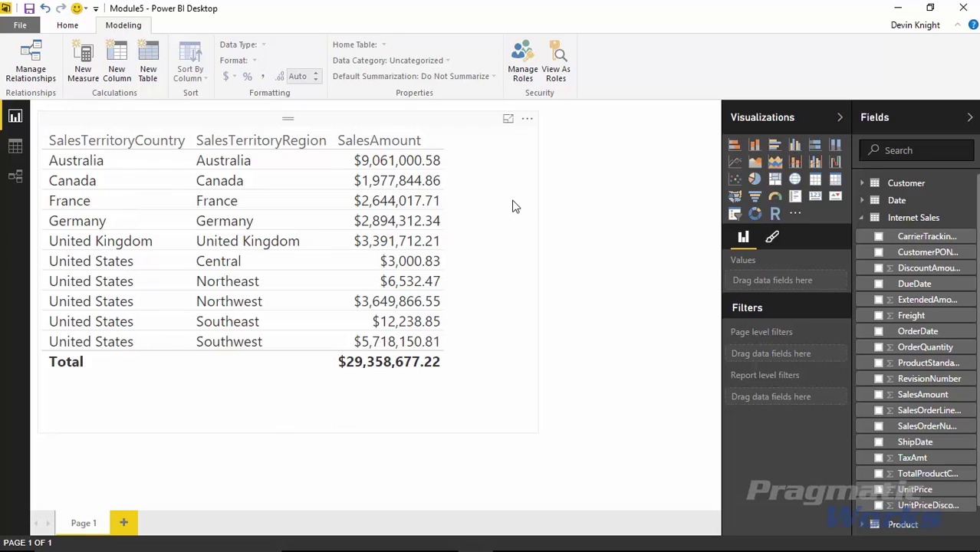
# View the report as US Sales Team, showing only United States regions totalling $9,389,789.51.
pyautogui.click(568, 77)
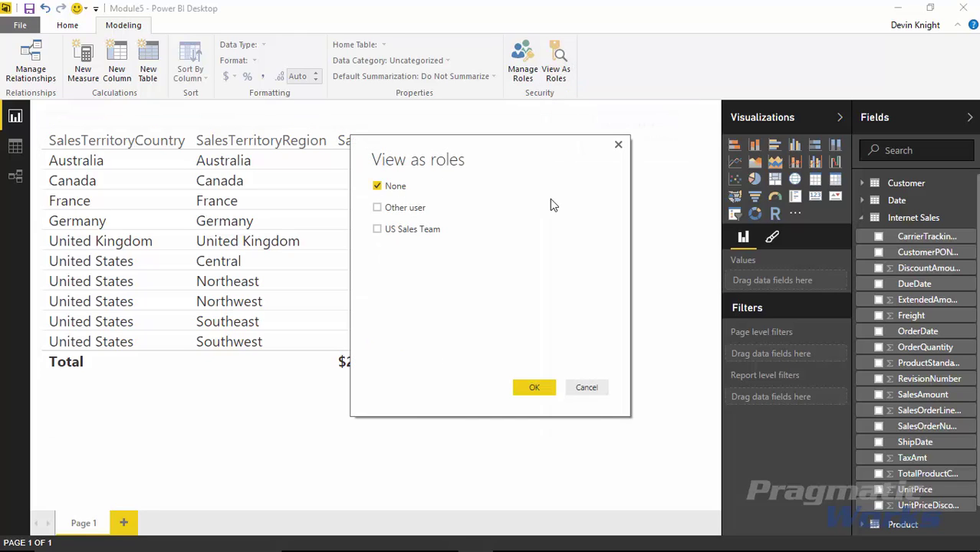
pyautogui.click(378, 230)
pyautogui.click(528, 387)
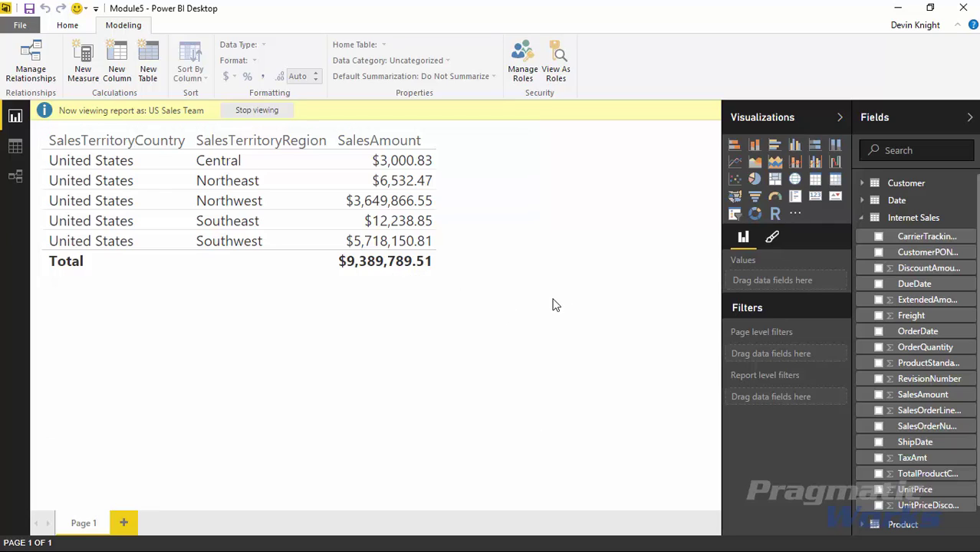
# Add a table of Customer CommuteDistance and place it right of the territory table.
pyautogui.click(861, 217)
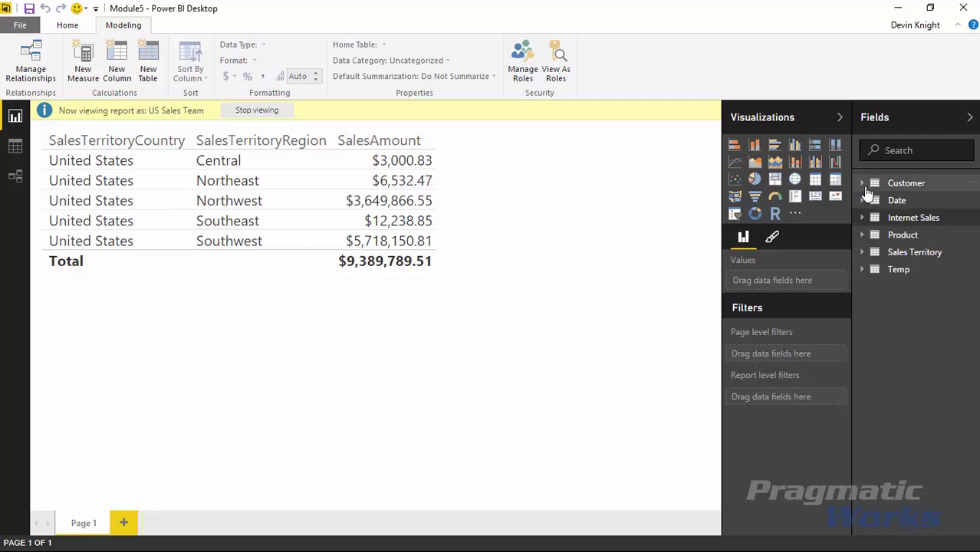
pyautogui.click(861, 183)
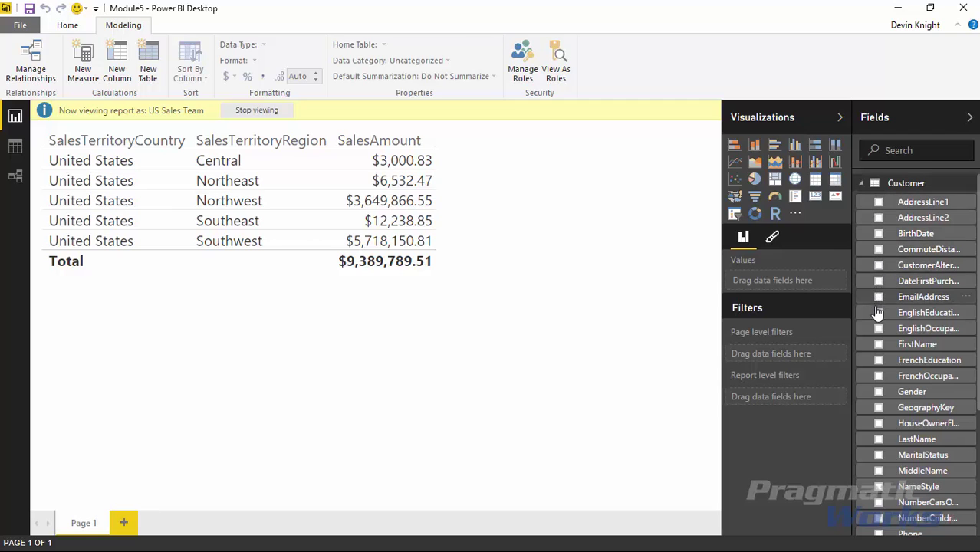
pyautogui.click(878, 250)
pyautogui.click(861, 183)
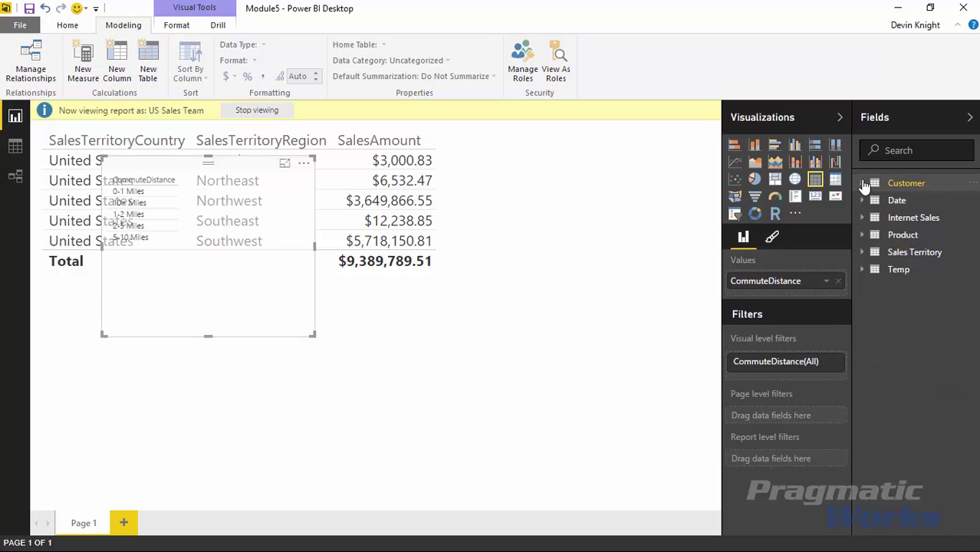
pyautogui.moveTo(203, 172); pyautogui.dragTo(609, 306)
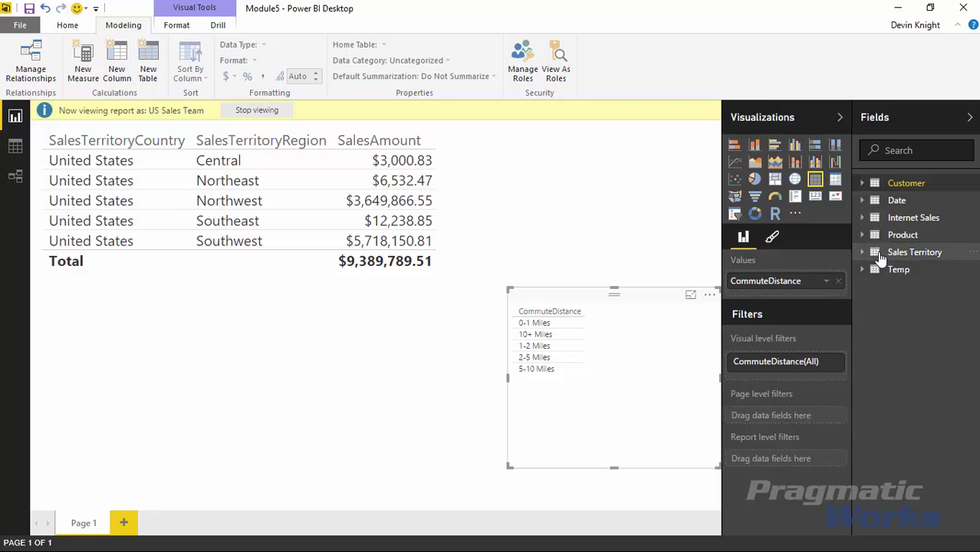
# Add SalesAmount to the CommuteDistance table and set its text size to 12 pt.
pyautogui.click(871, 217)
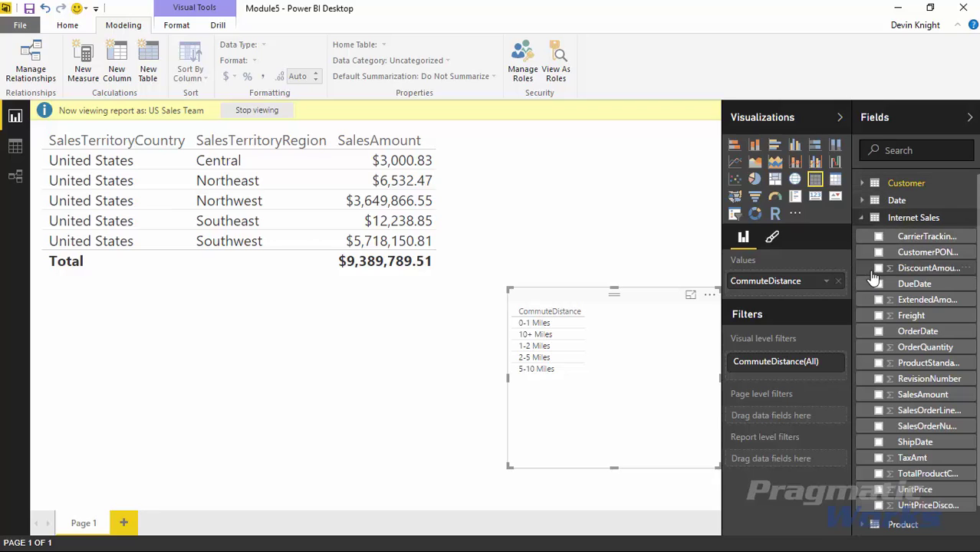
pyautogui.click(879, 394)
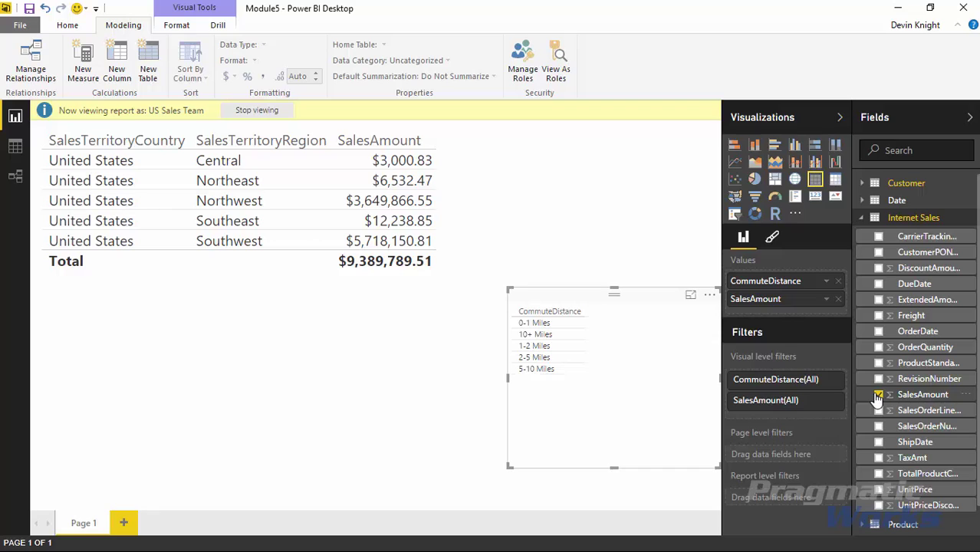
pyautogui.click(771, 237)
pyautogui.click(738, 265)
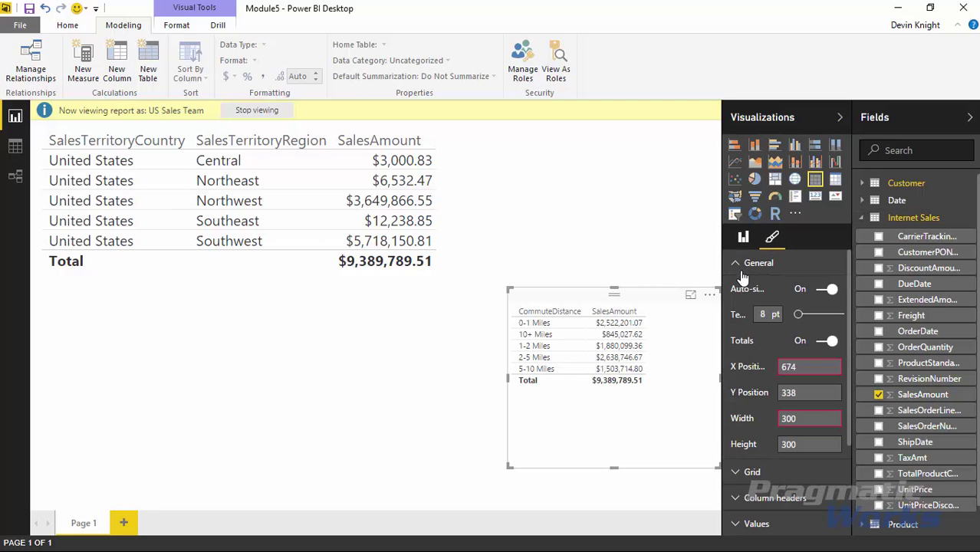
pyautogui.moveTo(800, 317); pyautogui.dragTo(803, 315)
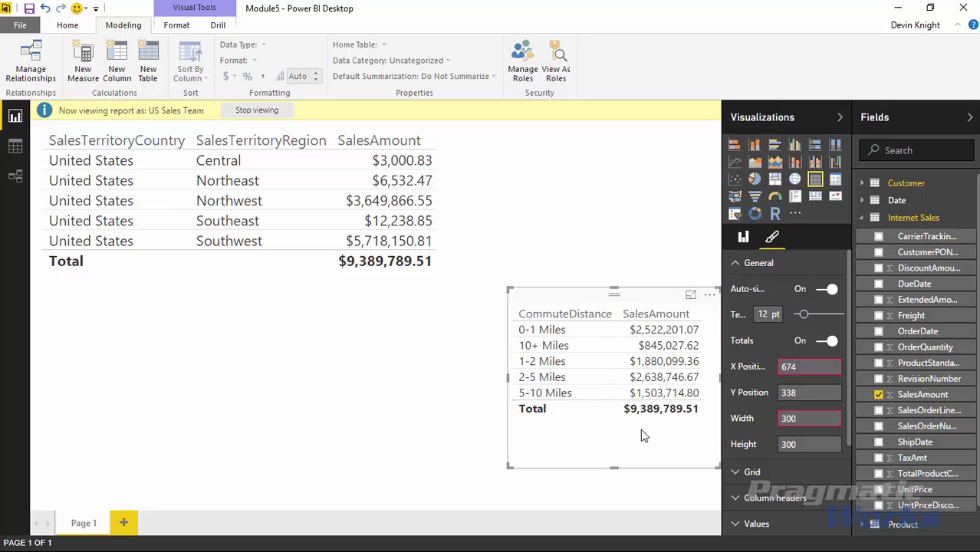
pyautogui.click(457, 445)
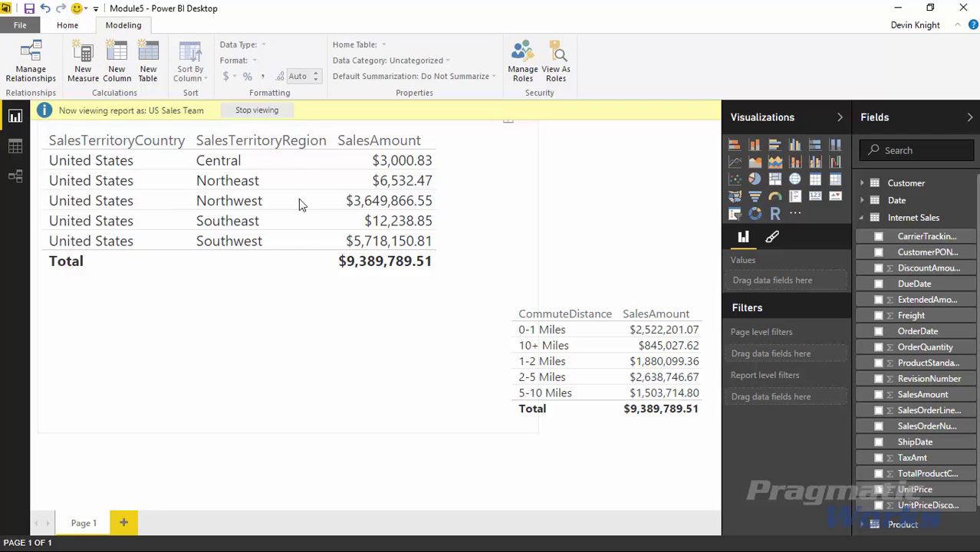
# Stop viewing as US Sales Team and delete the CommuteDistance table.
pyautogui.click(240, 113)
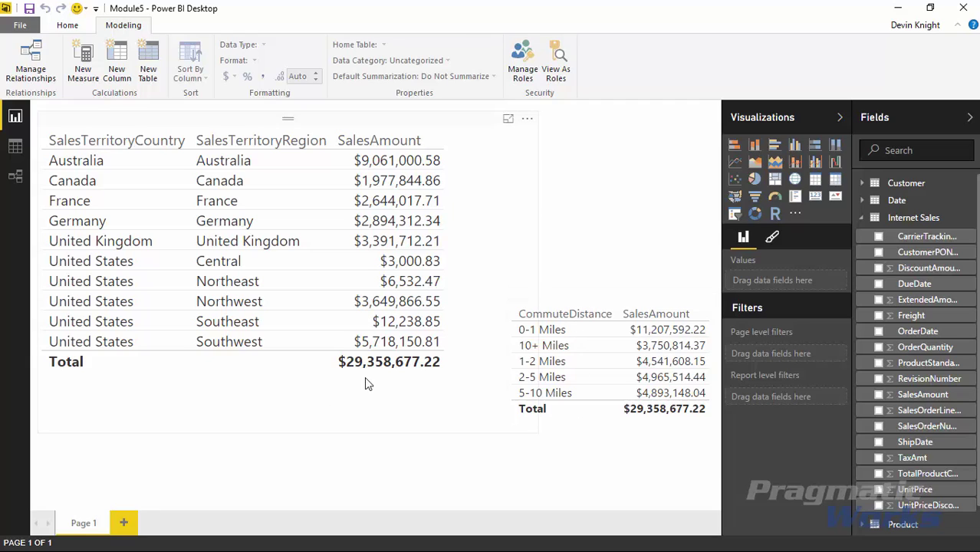
pyautogui.click(580, 300)
pyautogui.press('Delete')
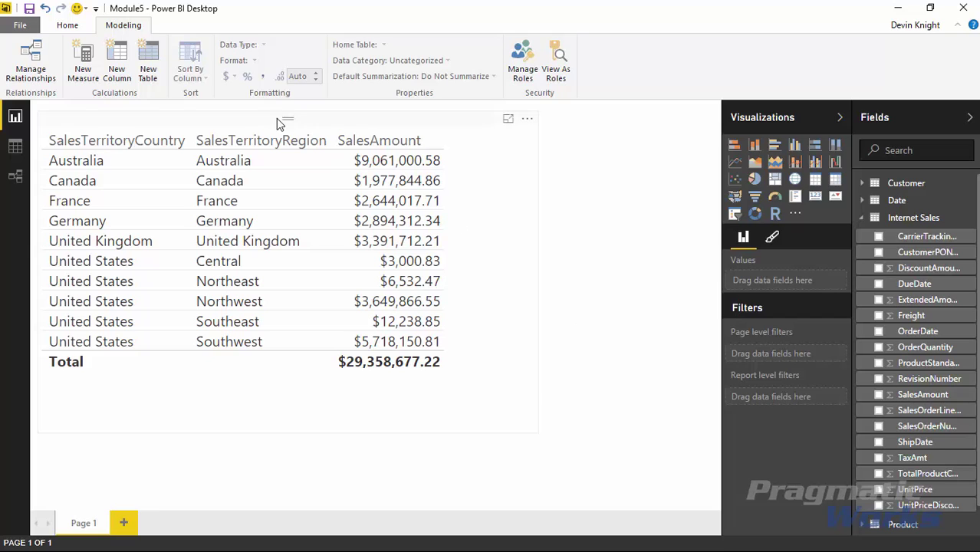
pyautogui.click(73, 26)
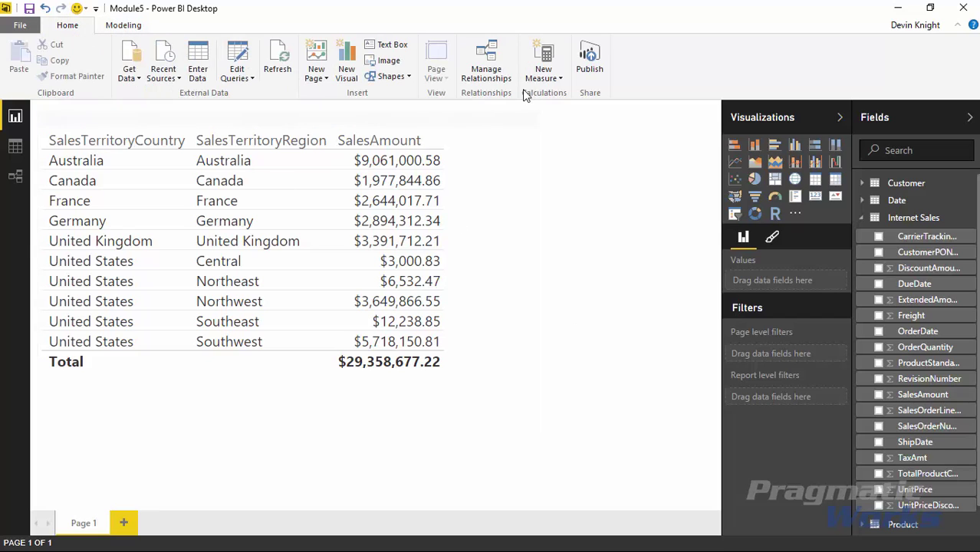
# Save Module5.pbix and publish it to the Blog Example workspace.
pyautogui.click(592, 57)
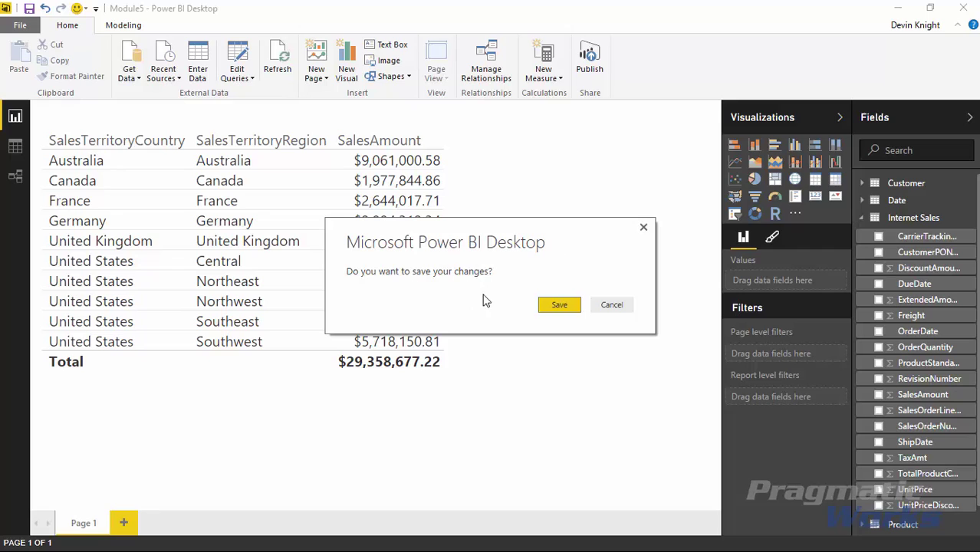
pyautogui.click(569, 309)
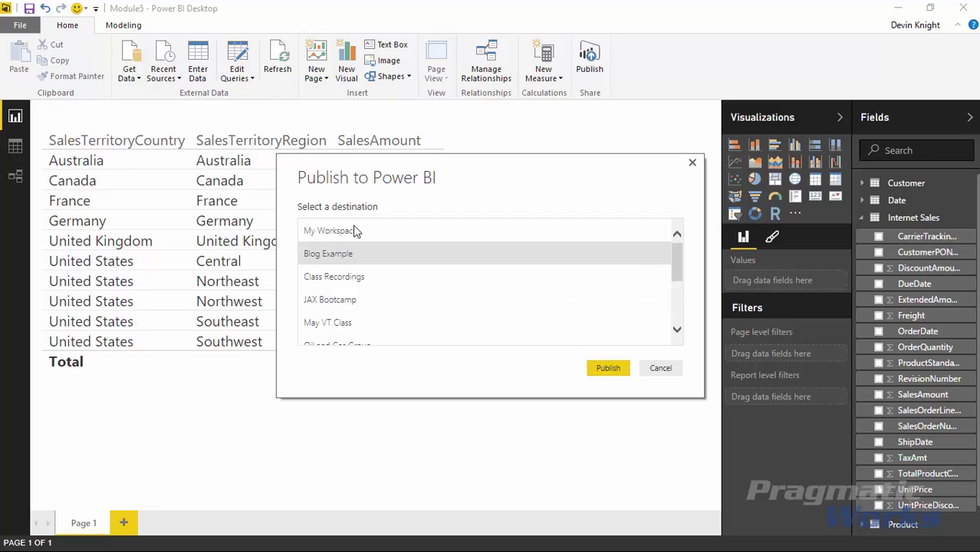
pyautogui.click(319, 263)
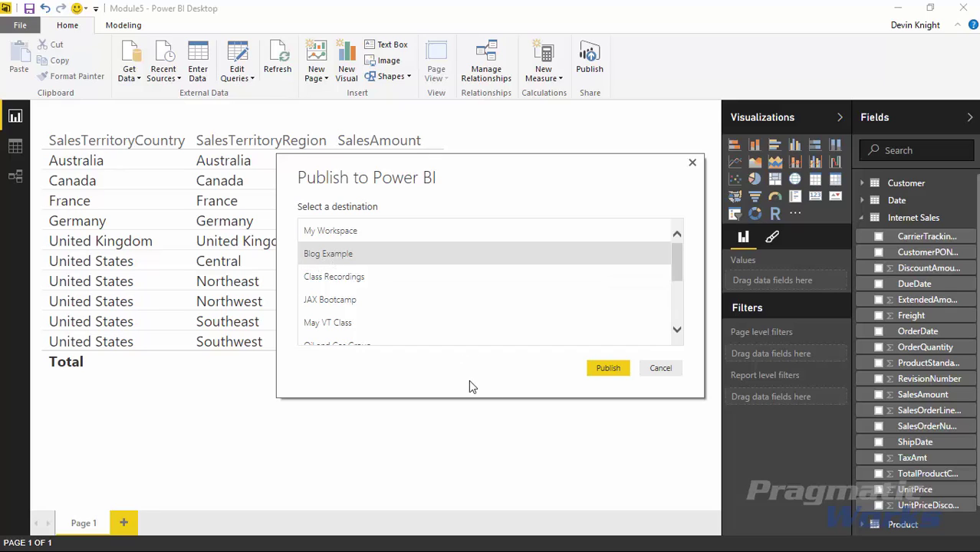
pyautogui.click(616, 368)
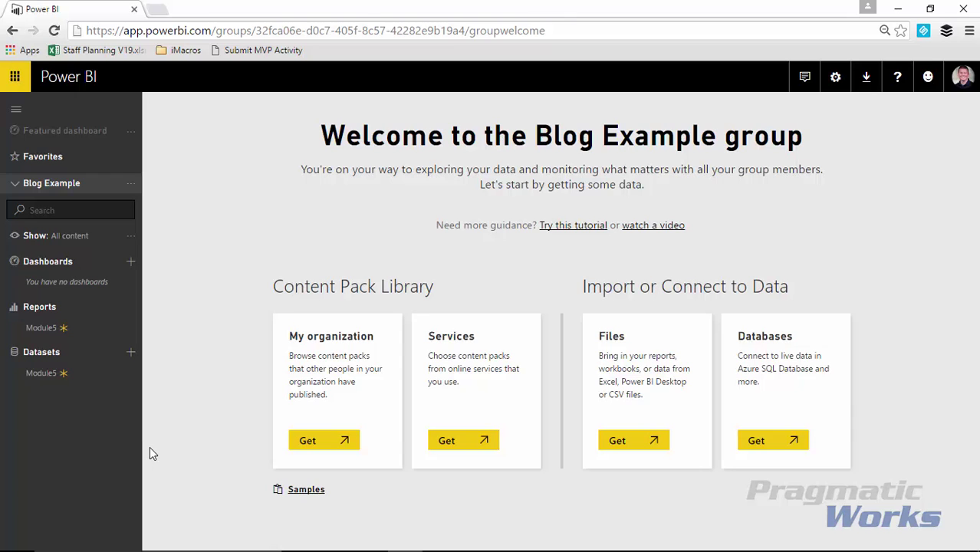
# Open the Module5 report, then the Security settings of the Module5 dataset.
pyautogui.click(36, 330)
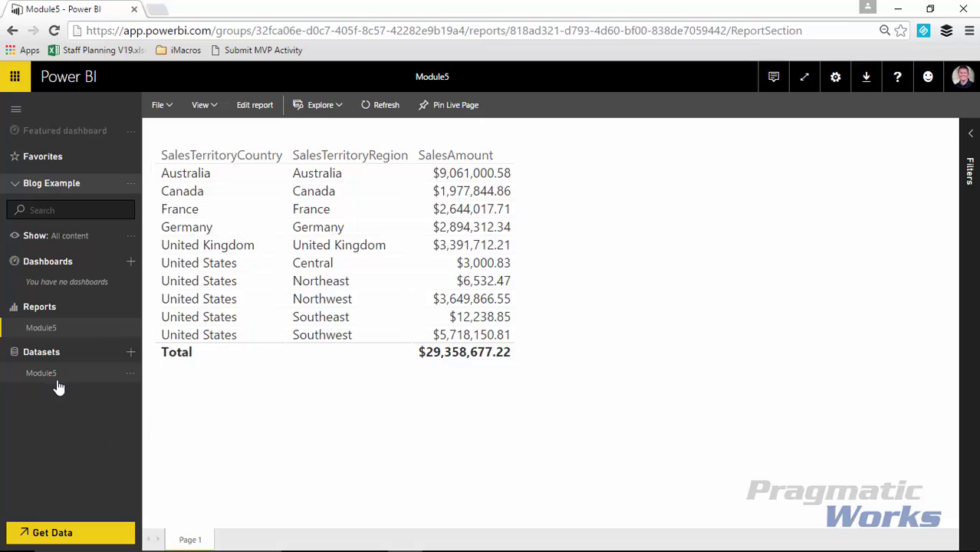
pyautogui.click(132, 375)
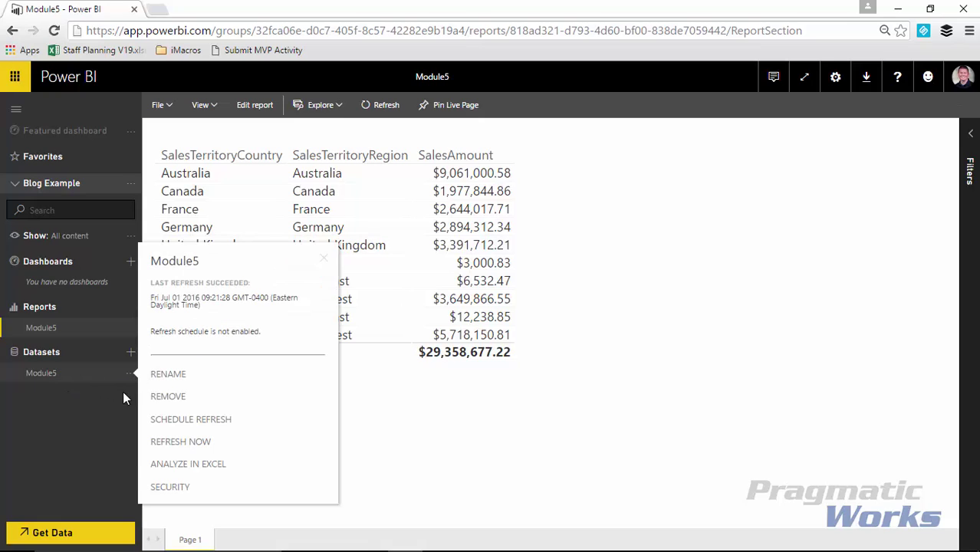
pyautogui.click(186, 489)
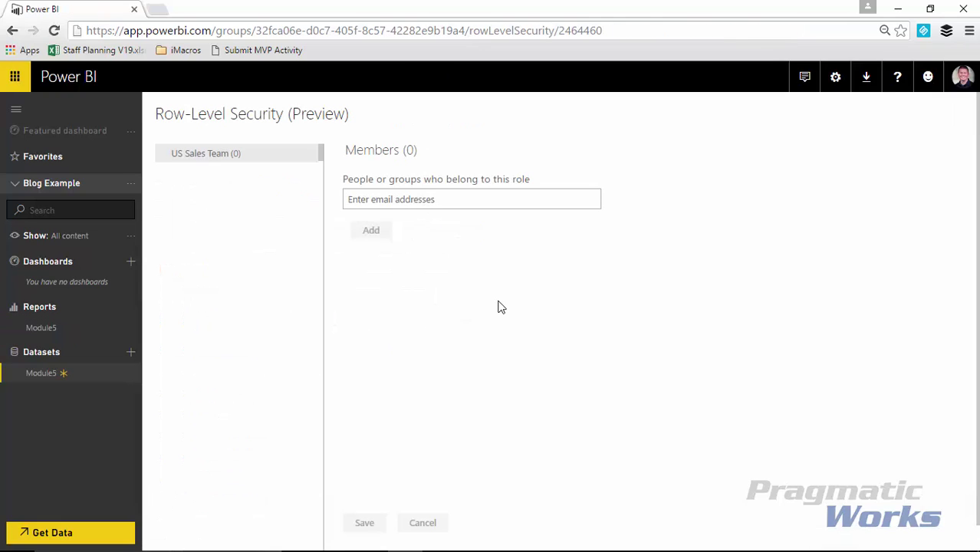
# Search for two people by name and add both to the US Sales Team role.
pyautogui.write('mitch')
pyautogui.press('Return')
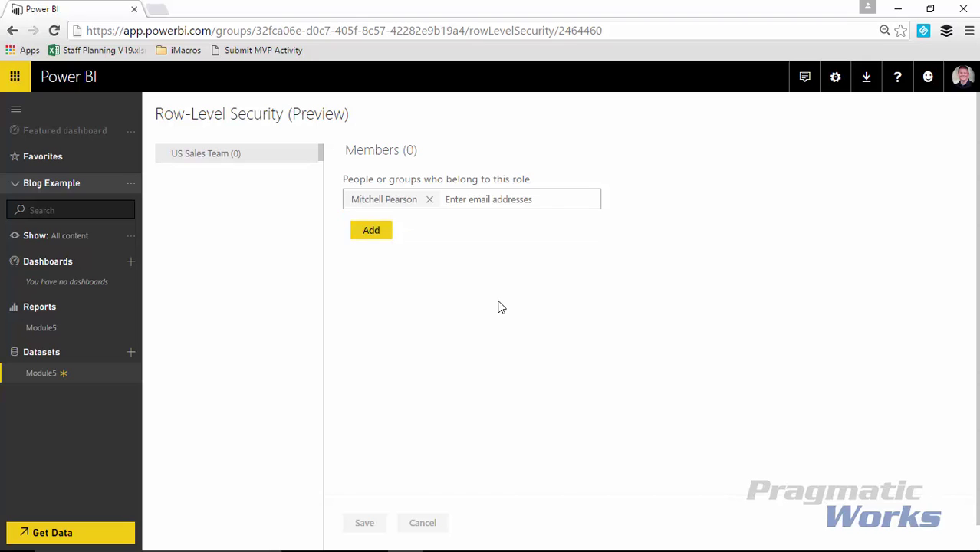
pyautogui.write('ala')
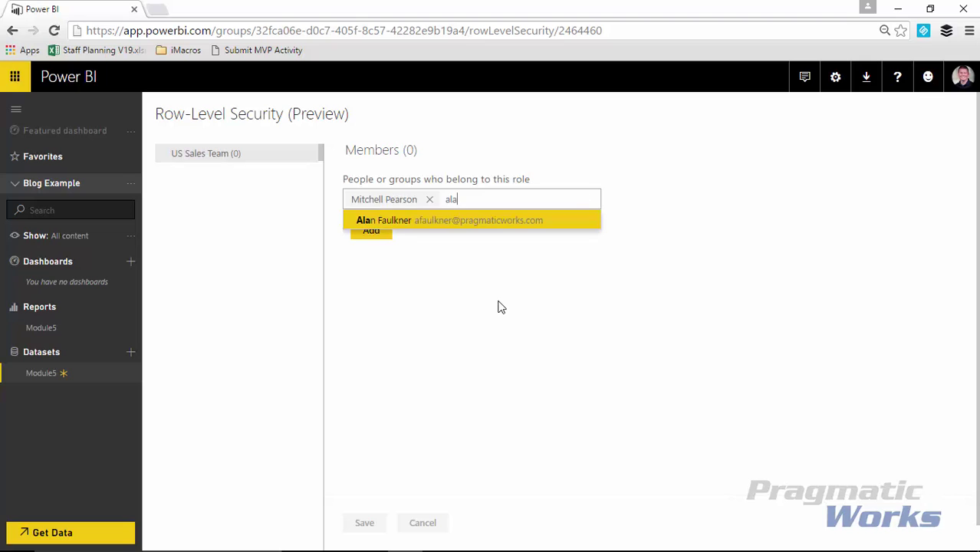
pyautogui.press('Return')
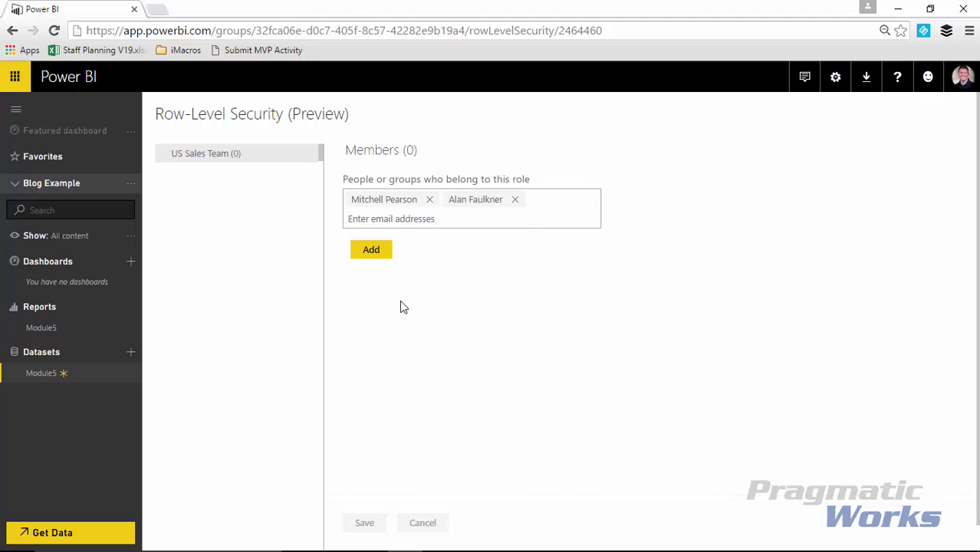
pyautogui.click(376, 253)
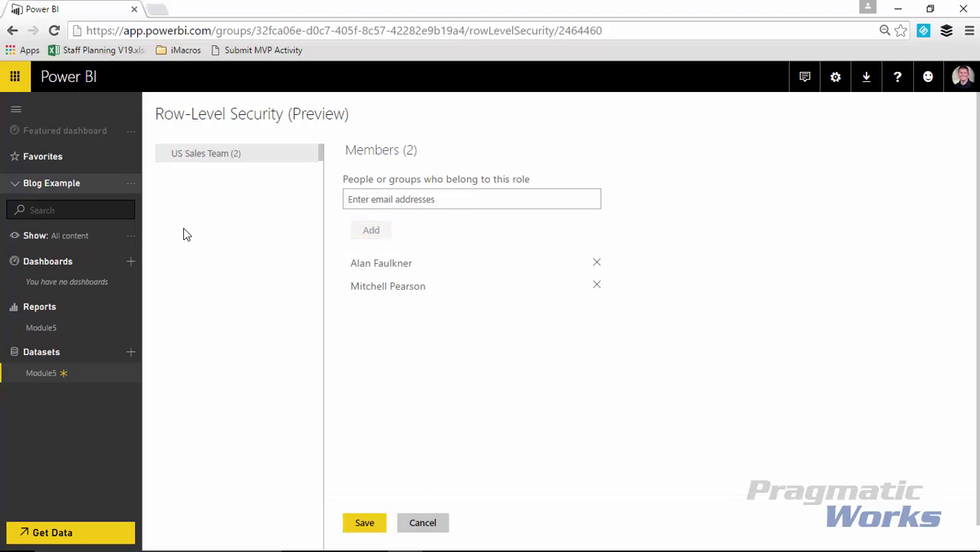
# Save the US Sales Team membership and test the report as US Sales Team.
pyautogui.click(365, 523)
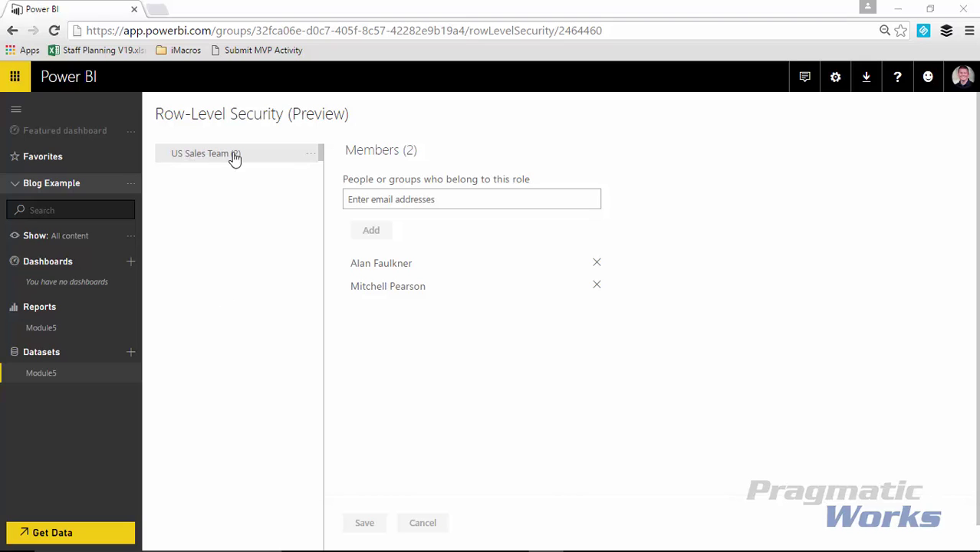
pyautogui.click(310, 156)
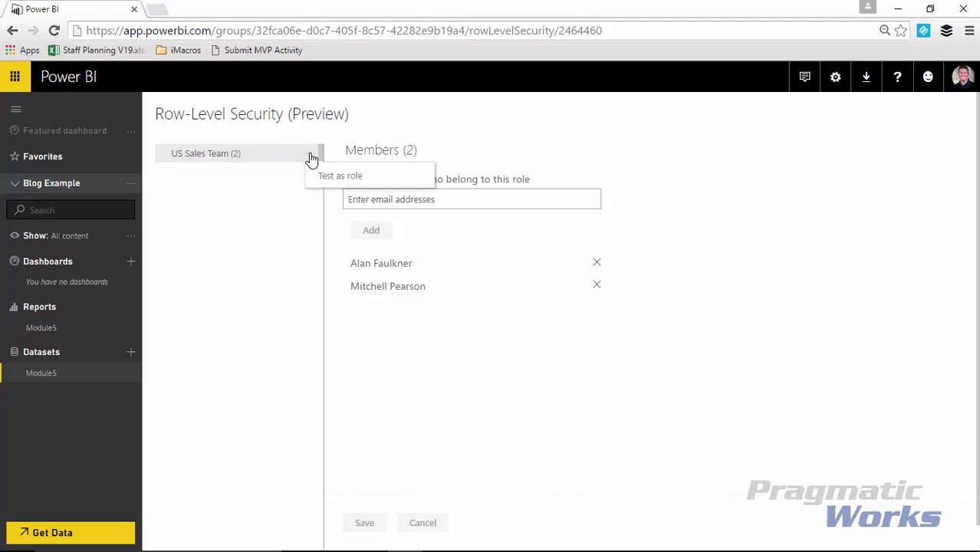
pyautogui.click(328, 181)
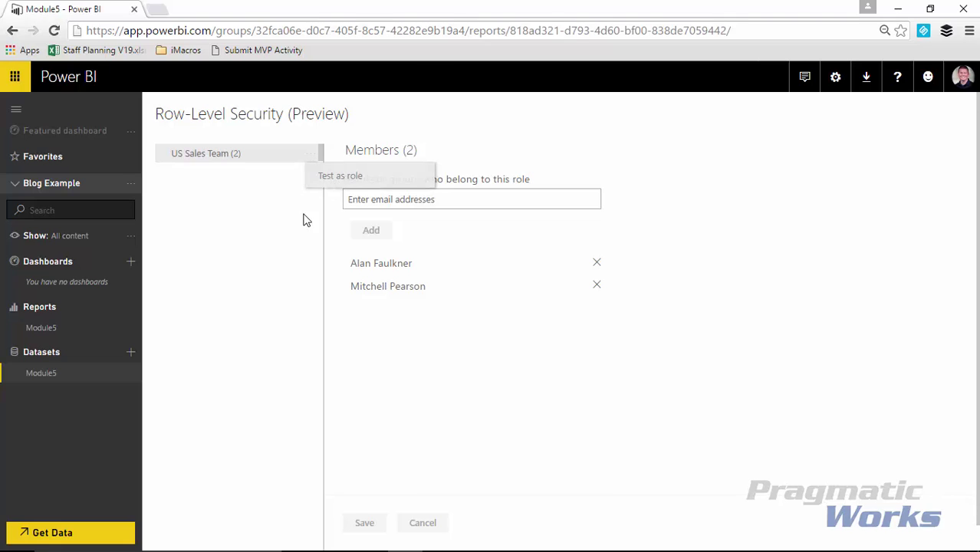